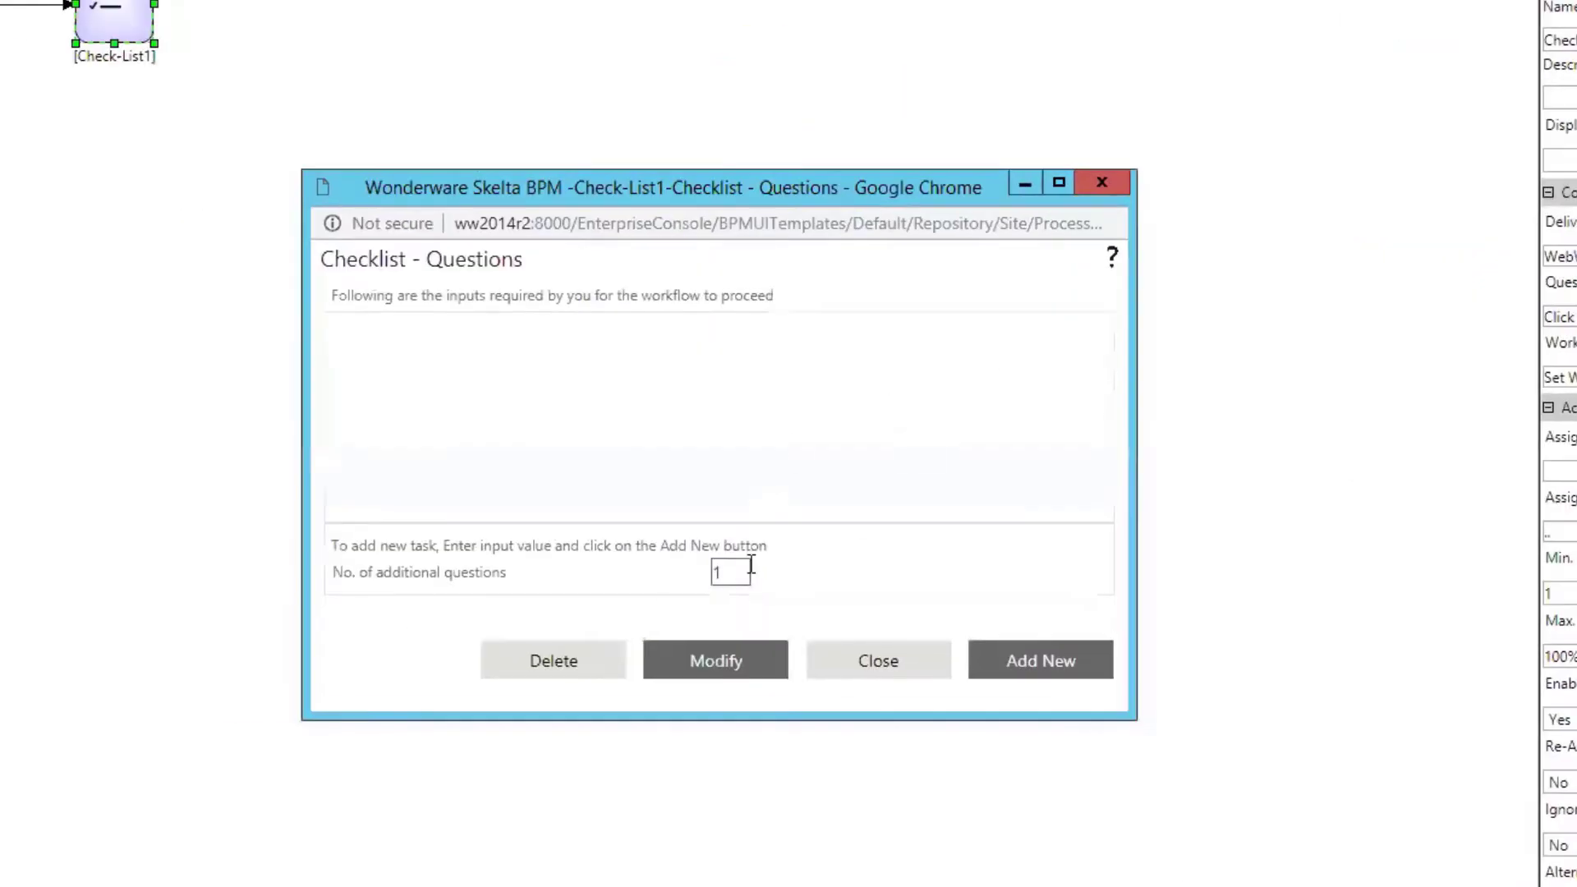
Add the question rows and make the oil-filter question a mandatory checkbox.
{"action": "left_click", "coordinate": [1042, 662]}
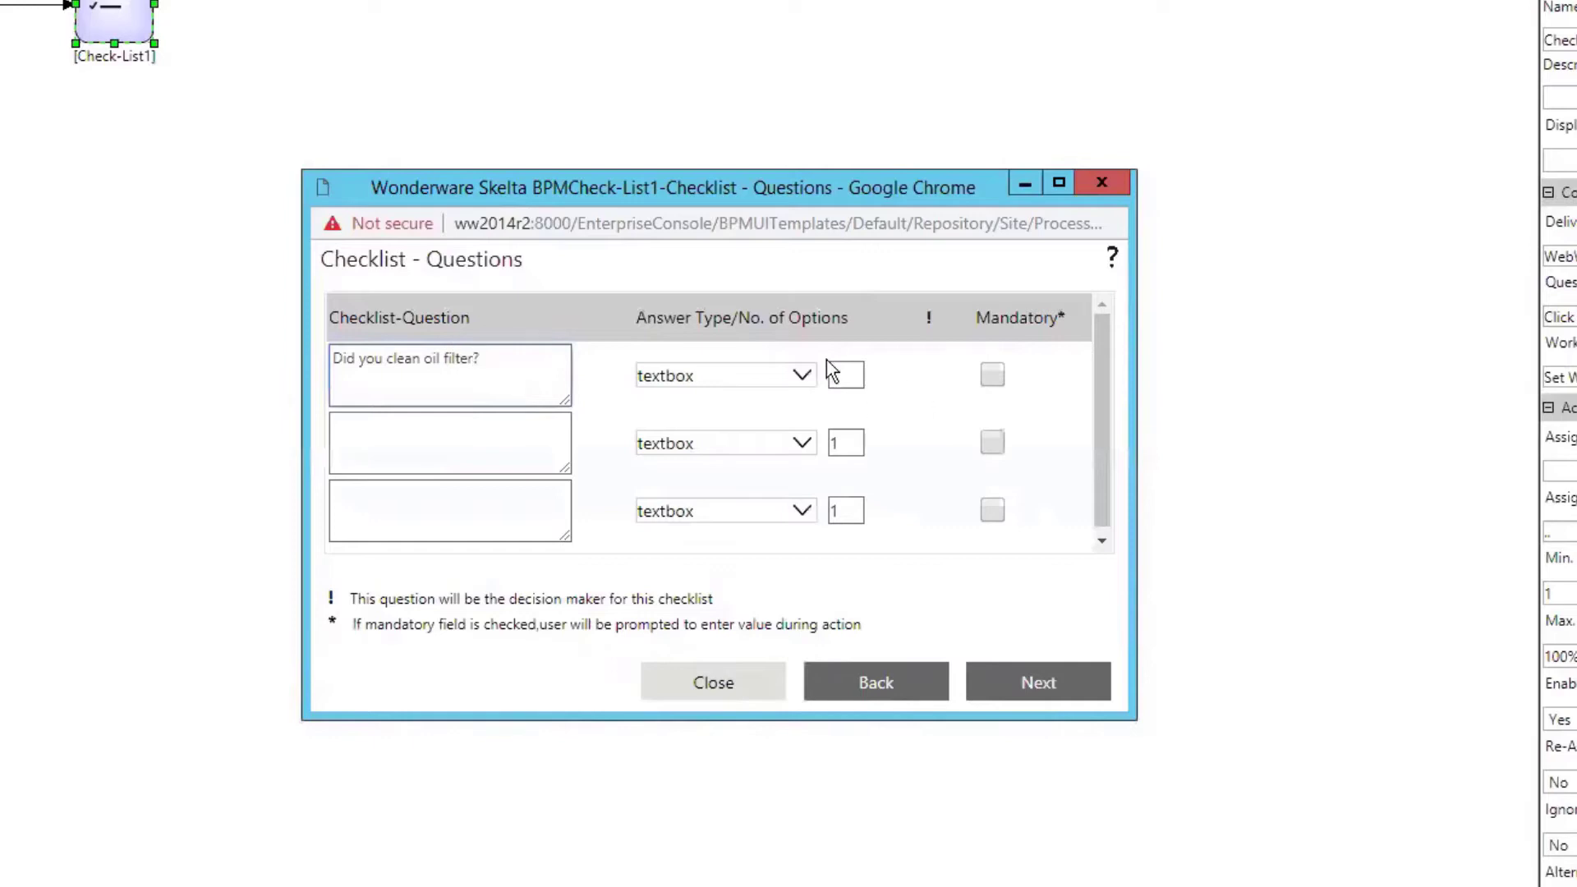
{"action": "left_click", "coordinate": [802, 376]}
{"action": "left_click", "coordinate": [744, 525]}
{"action": "left_click", "coordinate": [992, 374]}
Enter the sweep-area and change-labels questions as checkbox answers, marking them mandatory.
{"action": "left_click", "coordinate": [482, 443]}
{"action": "type", "text": "Did "}
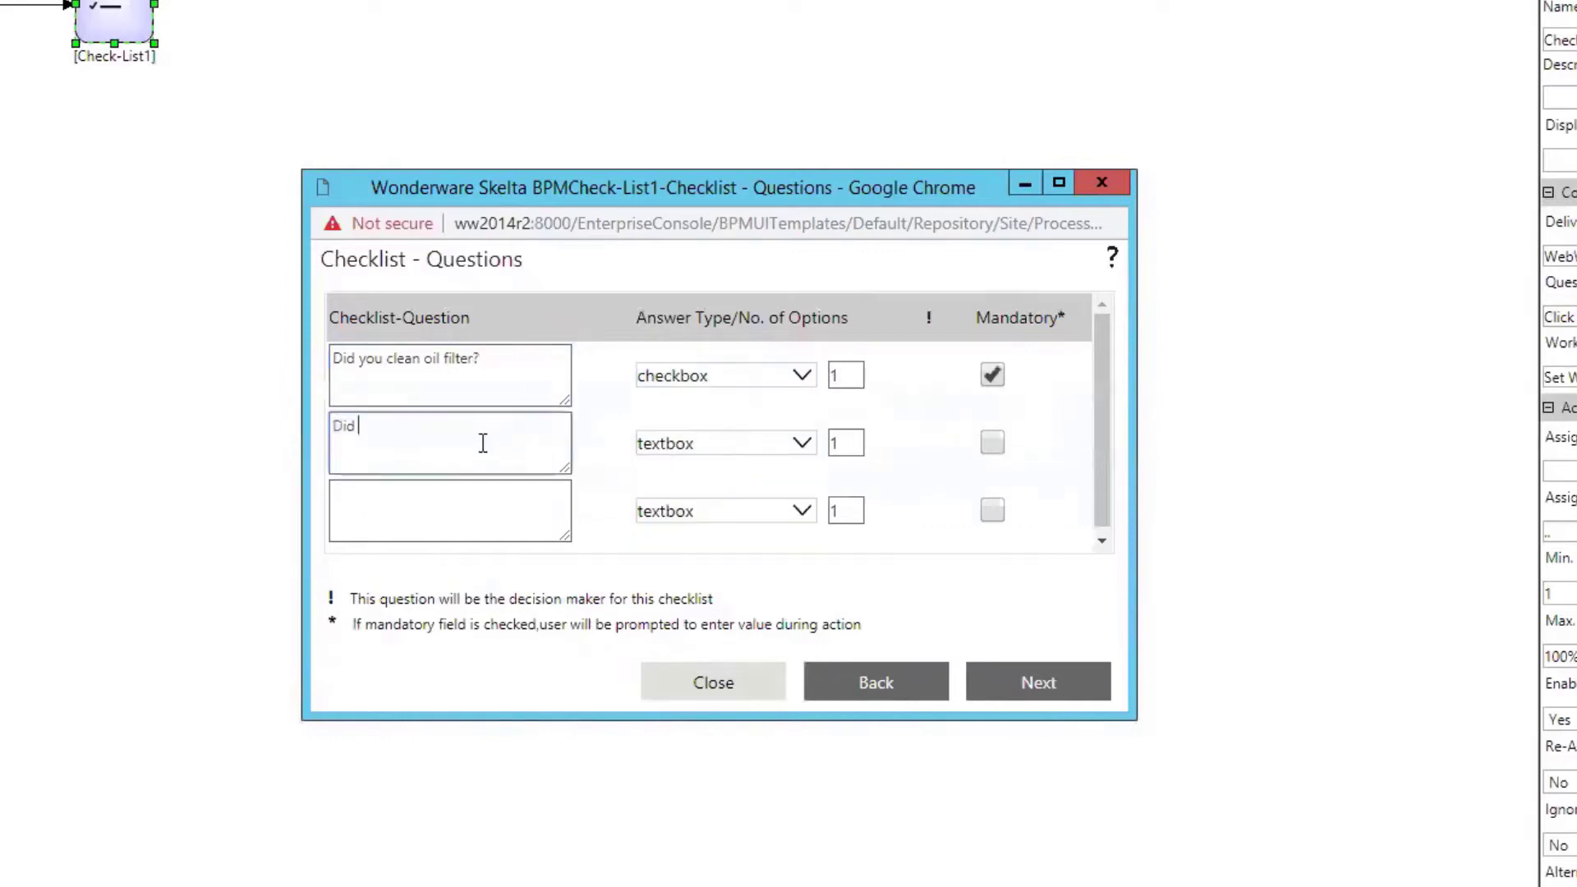
{"action": "type", "text": "you sweep area?"}
{"action": "left_click", "coordinate": [775, 446]}
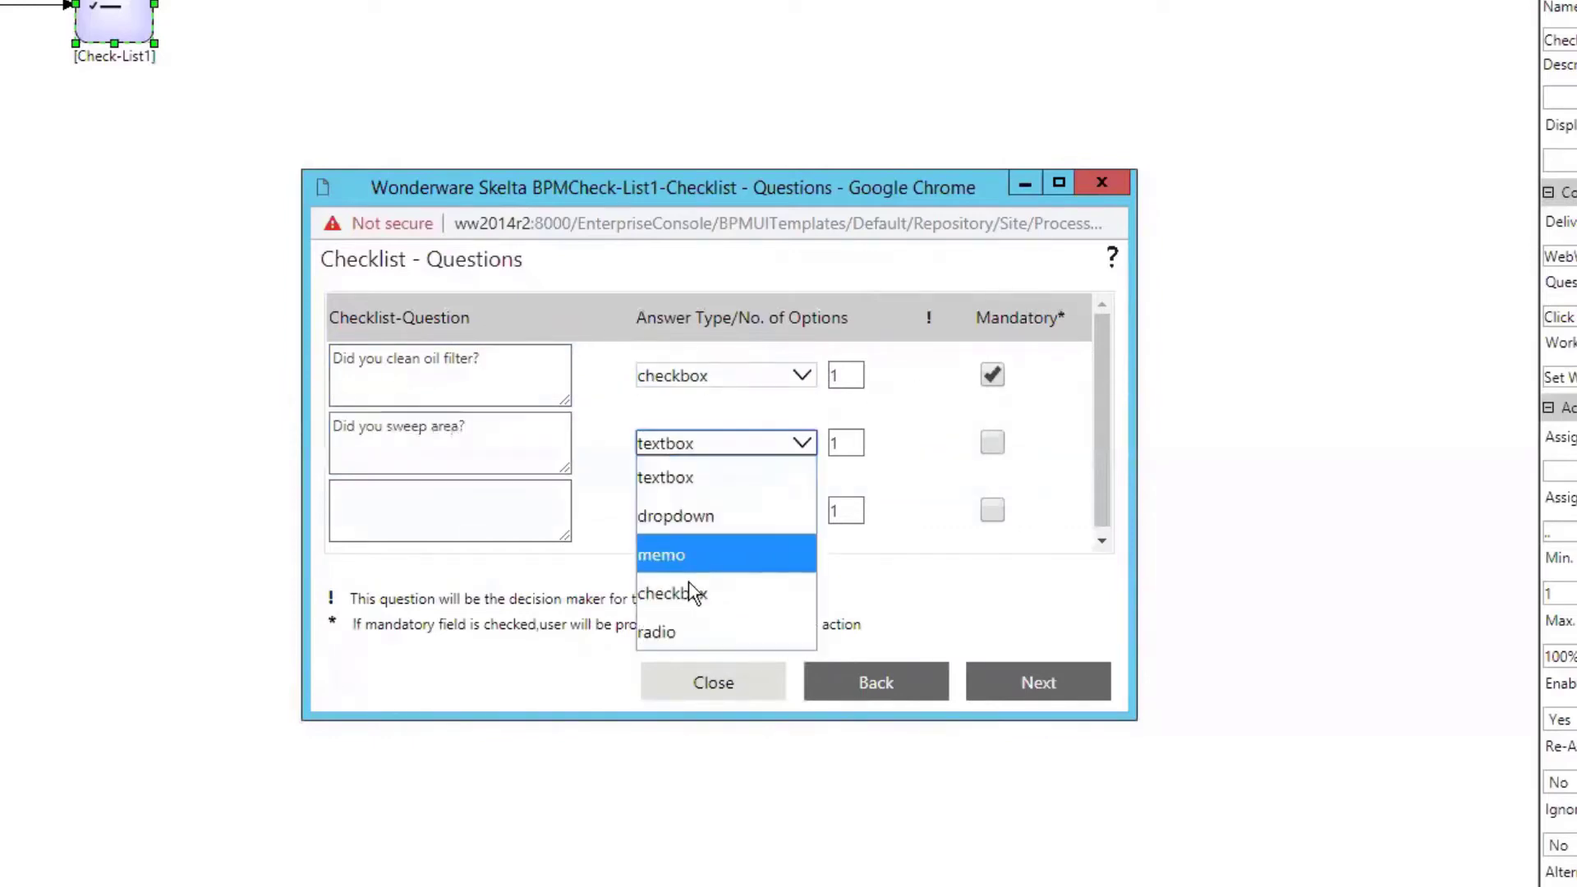
{"action": "left_click", "coordinate": [693, 593]}
{"action": "type", "text": "Did you change labels?"}
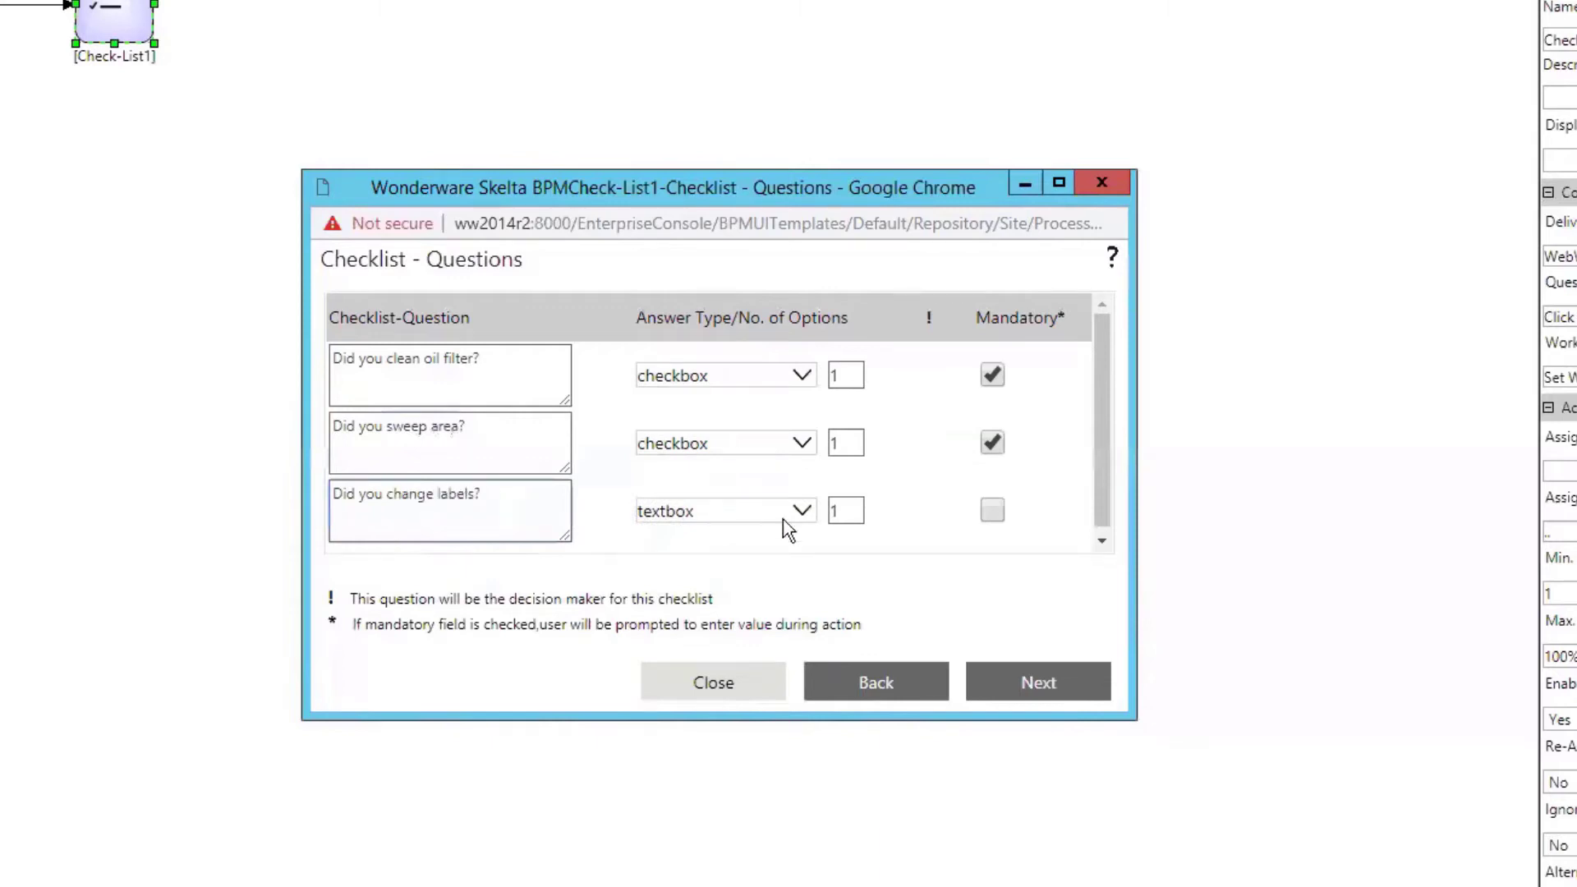
{"action": "left_click", "coordinate": [992, 511]}
Move to answer options and enter default answer No for the questions.
{"action": "left_click", "coordinate": [1039, 684]}
{"action": "left_click", "coordinate": [437, 393]}
{"action": "scroll", "coordinate": [438, 419], "scroll_direction": "down", "scroll_amount": 2}
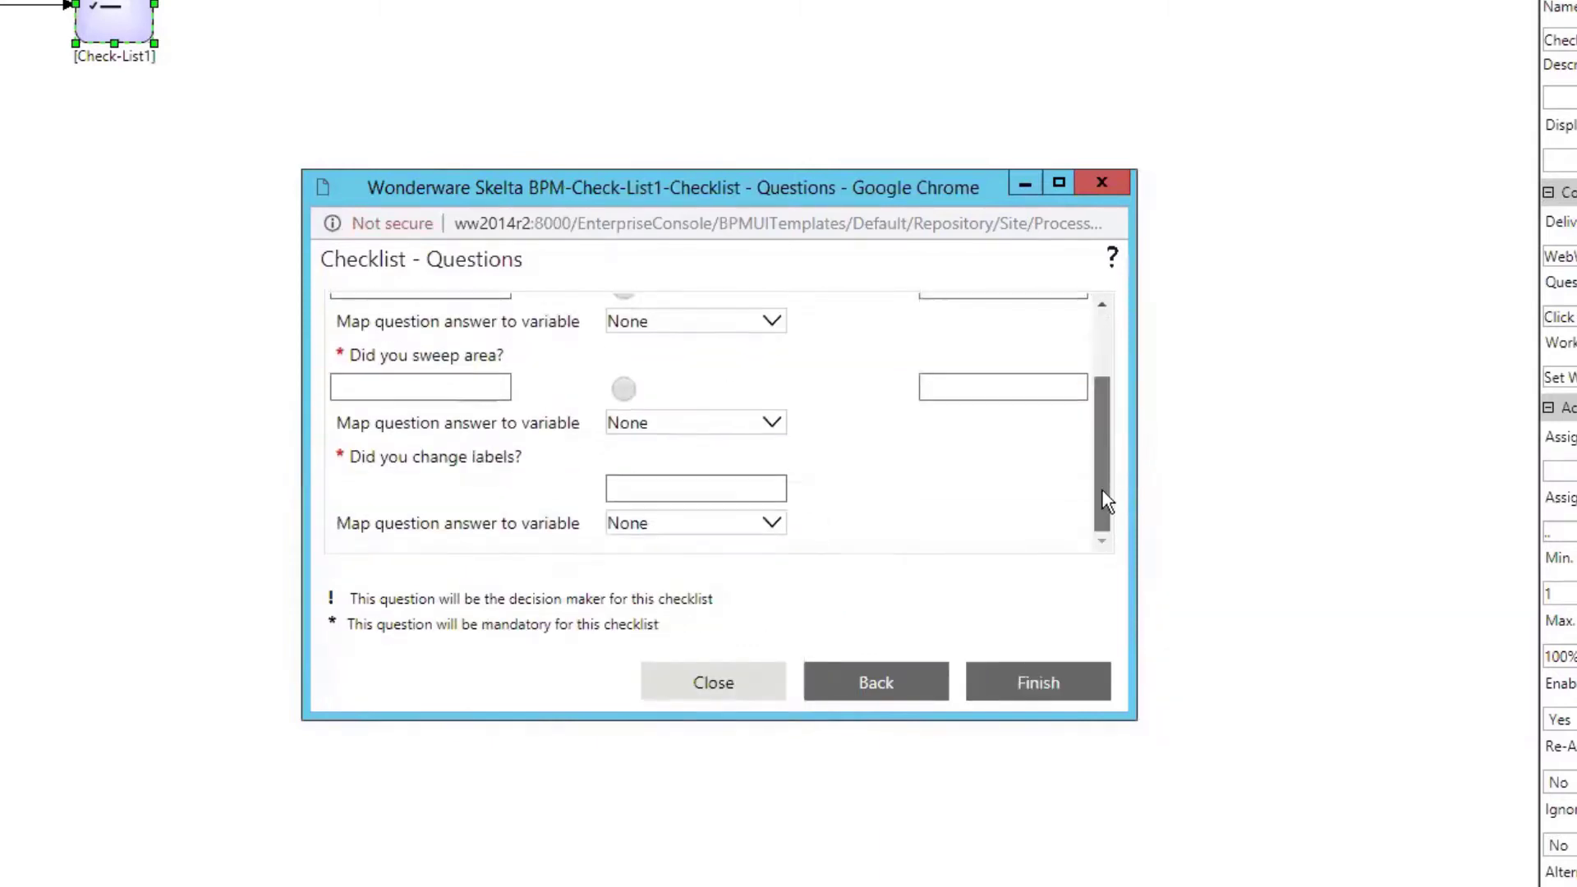
{"action": "type", "text": "No"}
{"action": "left_click", "coordinate": [437, 491]}
{"action": "type", "text": "No"}
{"action": "scroll", "coordinate": [715, 490], "scroll_direction": "down", "scroll_amount": 2}
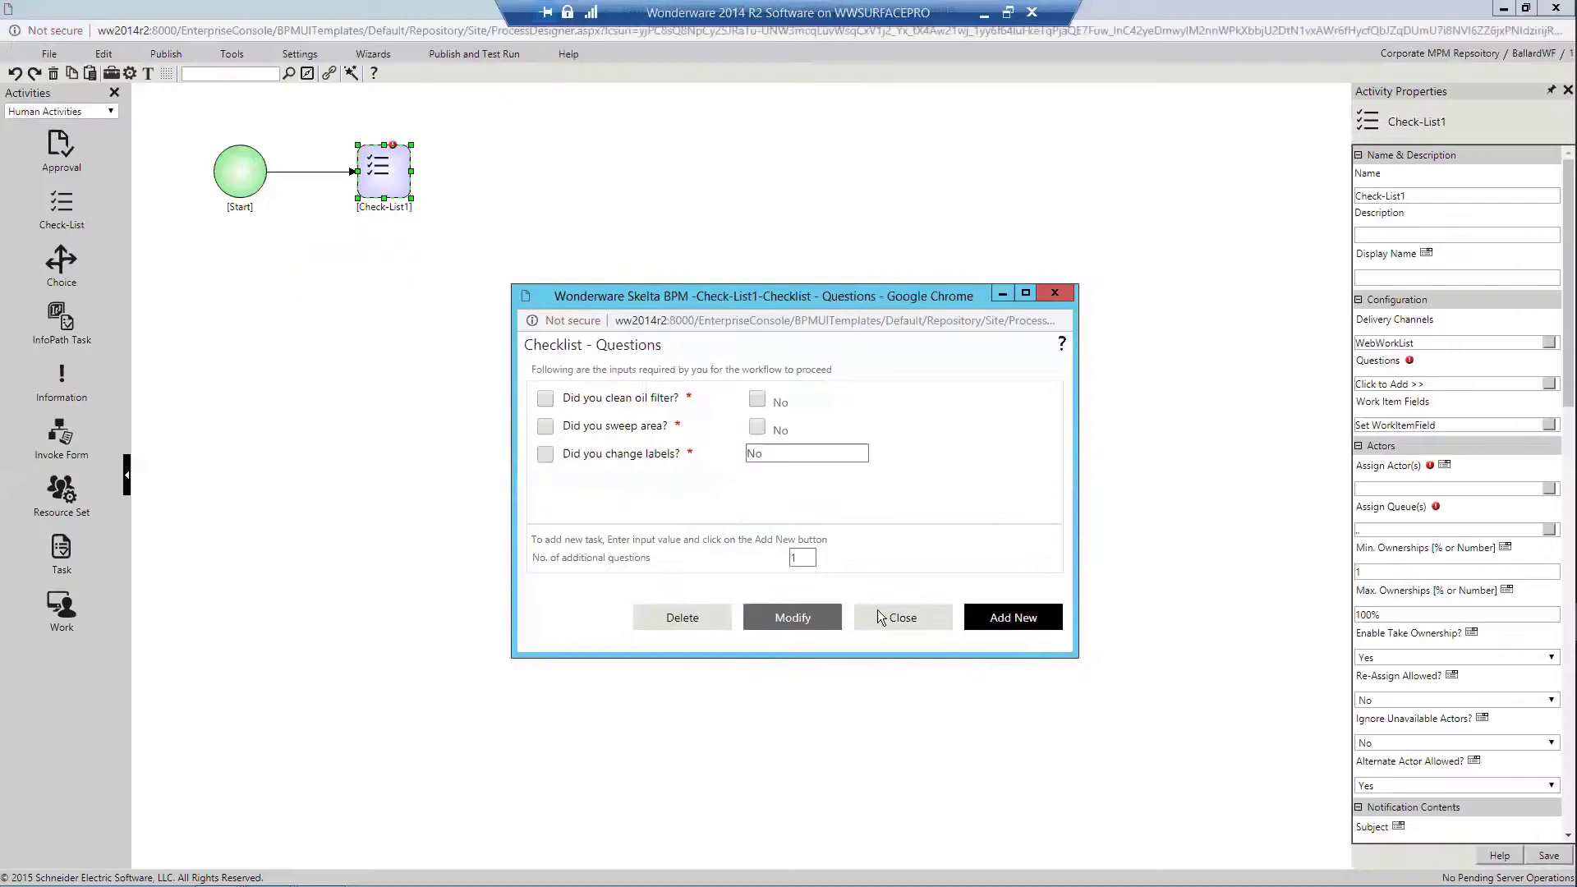
Add a User Information panel with a text input labelled Name.
{"action": "left_click_drag", "start_coordinate": [1017, 56], "coordinate": [452, 261]}
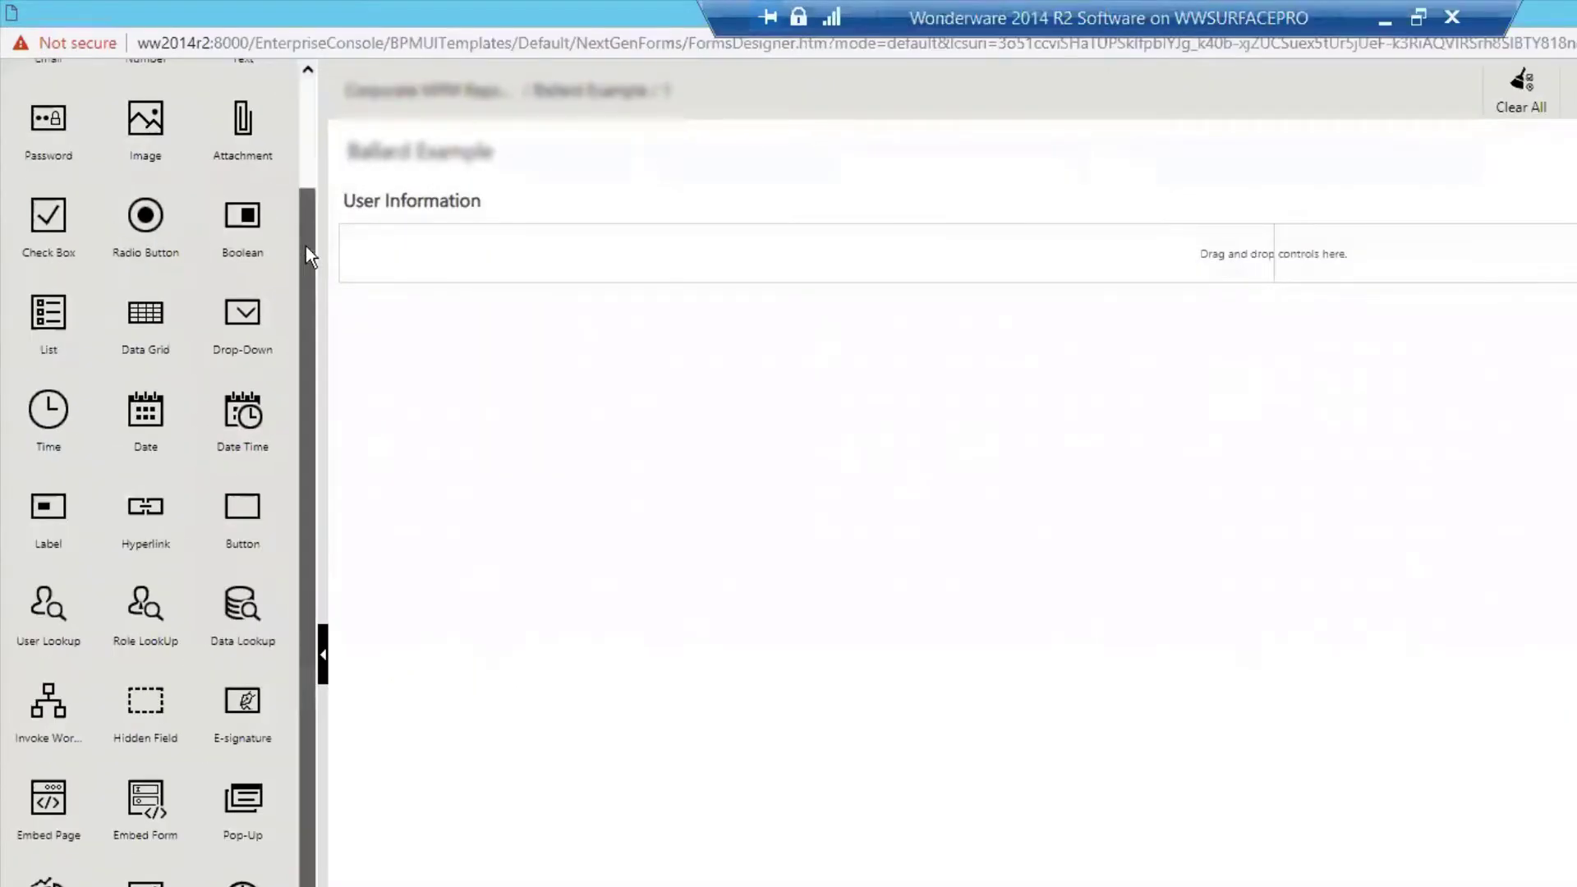
{"action": "scroll", "coordinate": [148, 369], "scroll_direction": "up", "scroll_amount": 2}
{"action": "left_click_drag", "start_coordinate": [242, 147], "coordinate": [425, 256]}
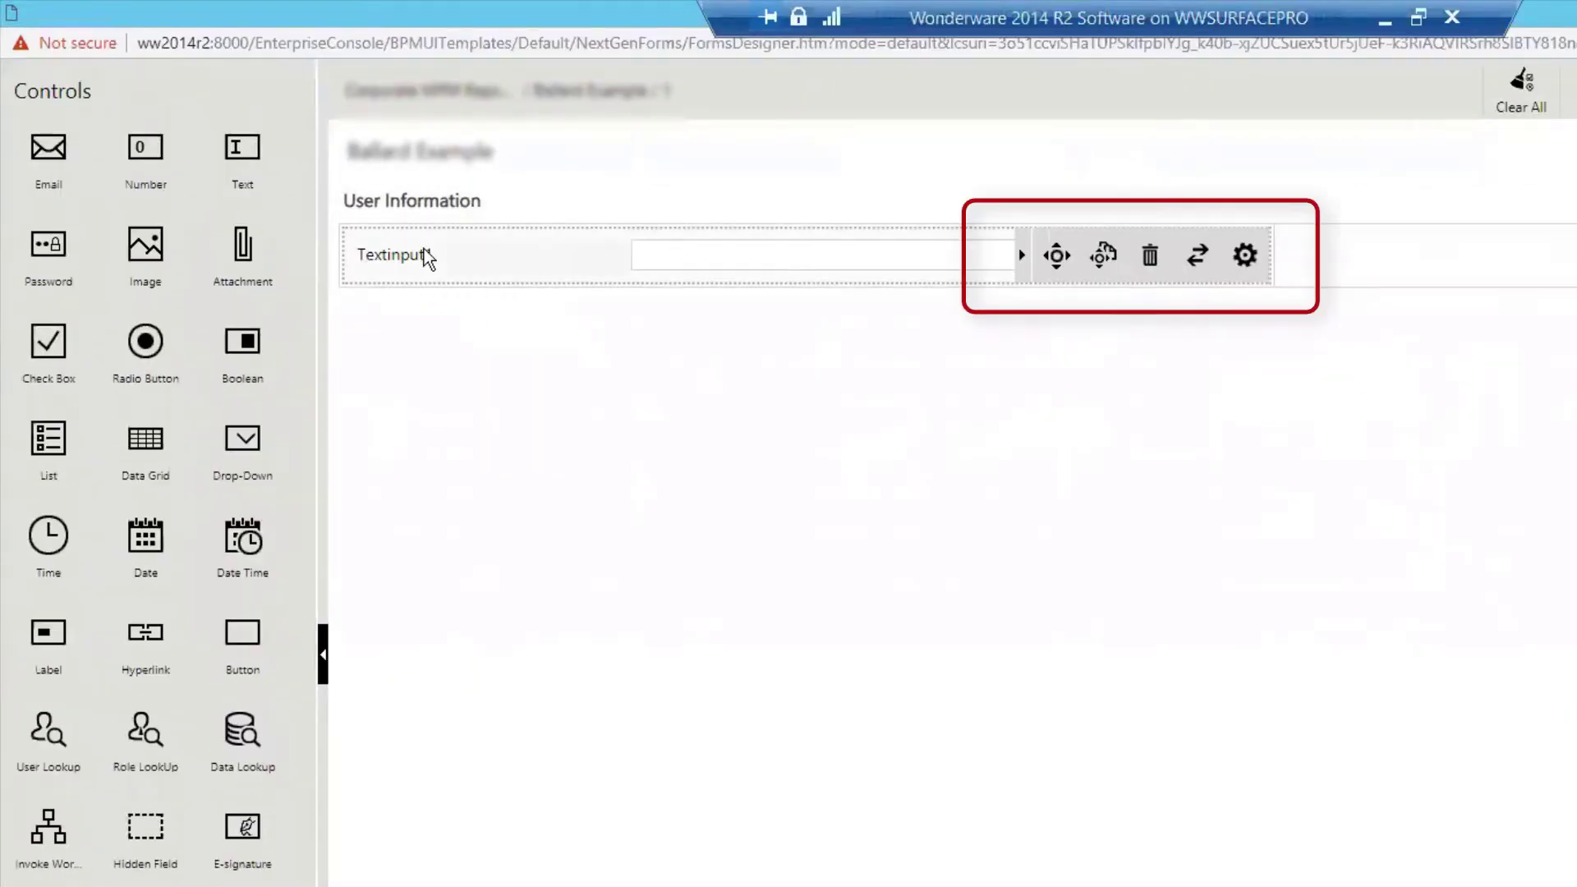
{"action": "double_click", "coordinate": [428, 256]}
{"action": "type", "text": "Name"}
Add an ID number field beside Name and a Comments panel below, checking its properties.
{"action": "left_click_drag", "start_coordinate": [146, 148], "coordinate": [704, 257]}
{"action": "left_click", "coordinate": [695, 259]}
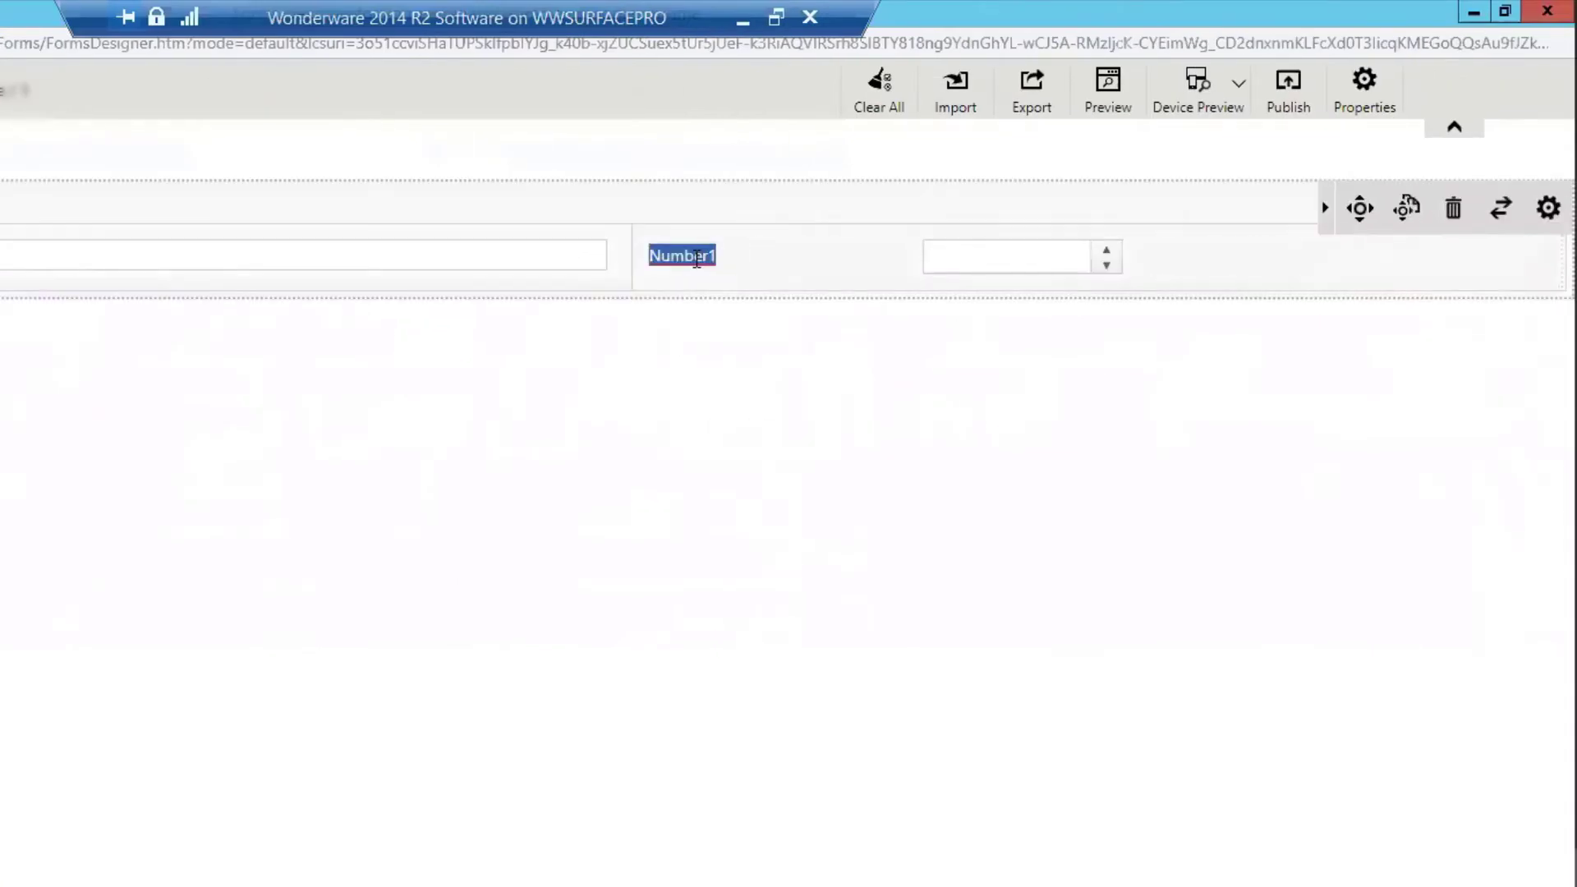
{"action": "type", "text": "ID"}
{"action": "scroll", "coordinate": [104, 493], "scroll_direction": "down", "scroll_amount": 2}
{"action": "left_click_drag", "start_coordinate": [103, 826], "coordinate": [354, 354]}
{"action": "double_click", "coordinate": [265, 227]}
{"action": "type", "text": "Comments"}
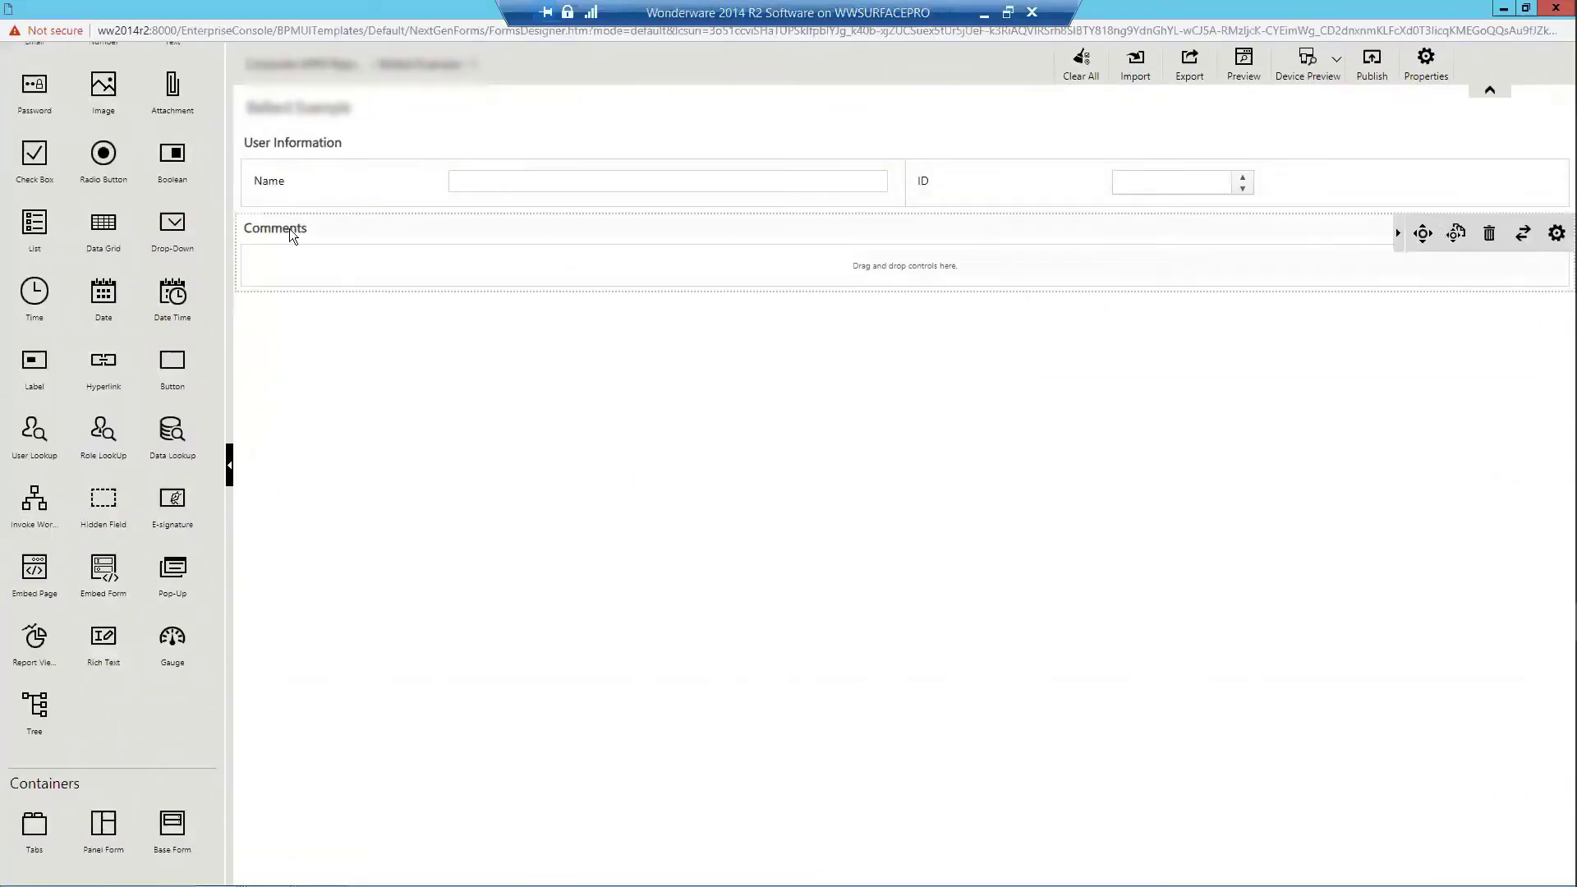
{"action": "left_click", "coordinate": [1556, 234]}
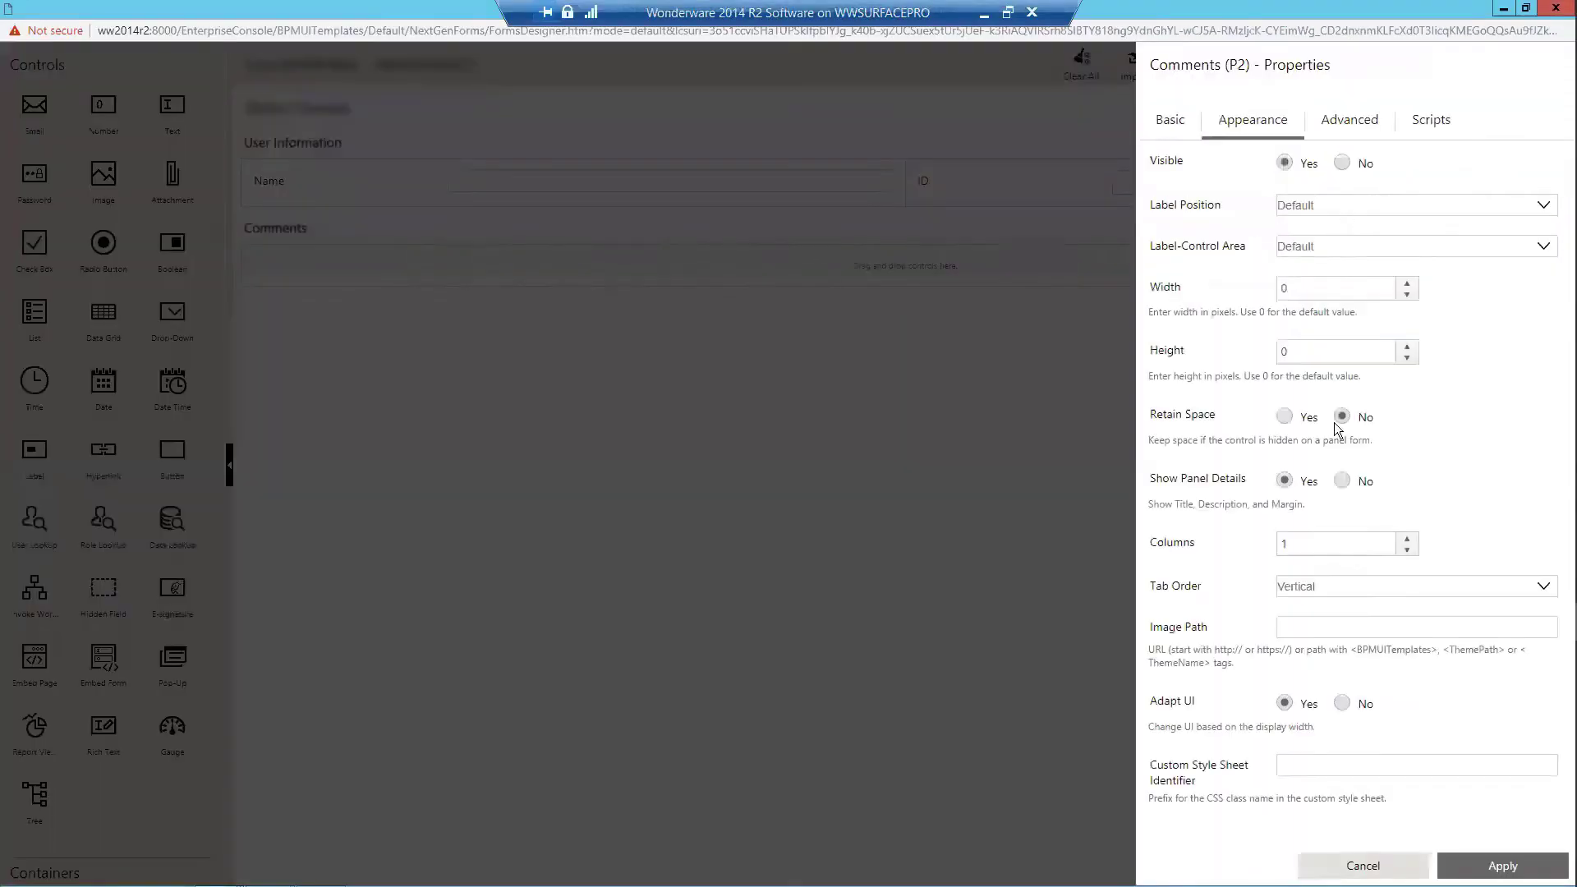
{"action": "left_click", "coordinate": [1497, 861]}
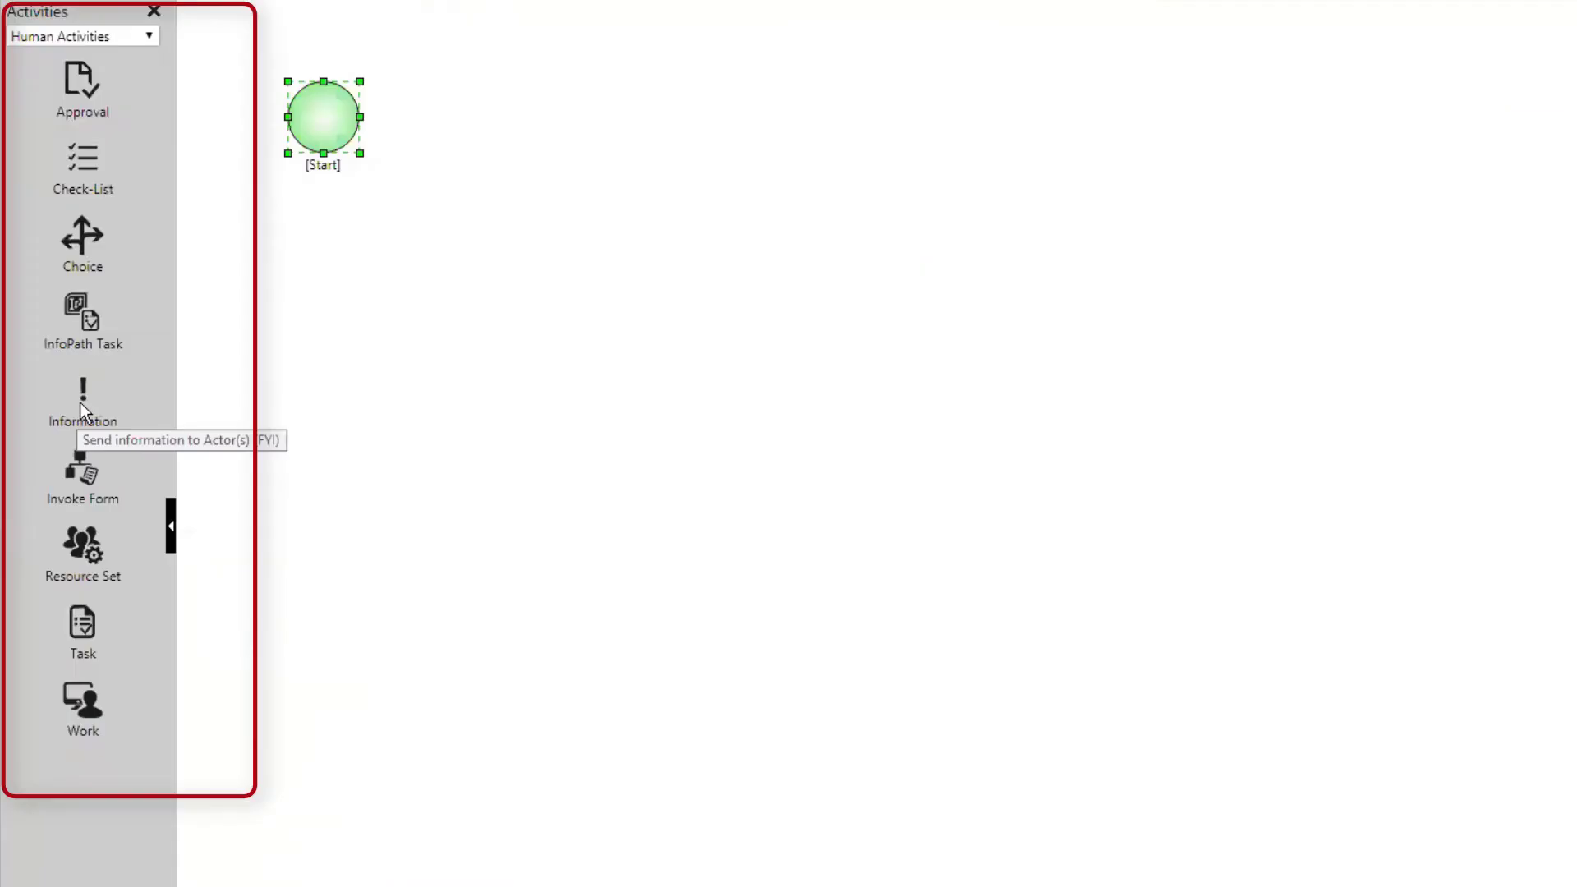
Browse activity categories from Integration Activities to the Communication activities.
{"action": "left_click", "coordinate": [150, 38]}
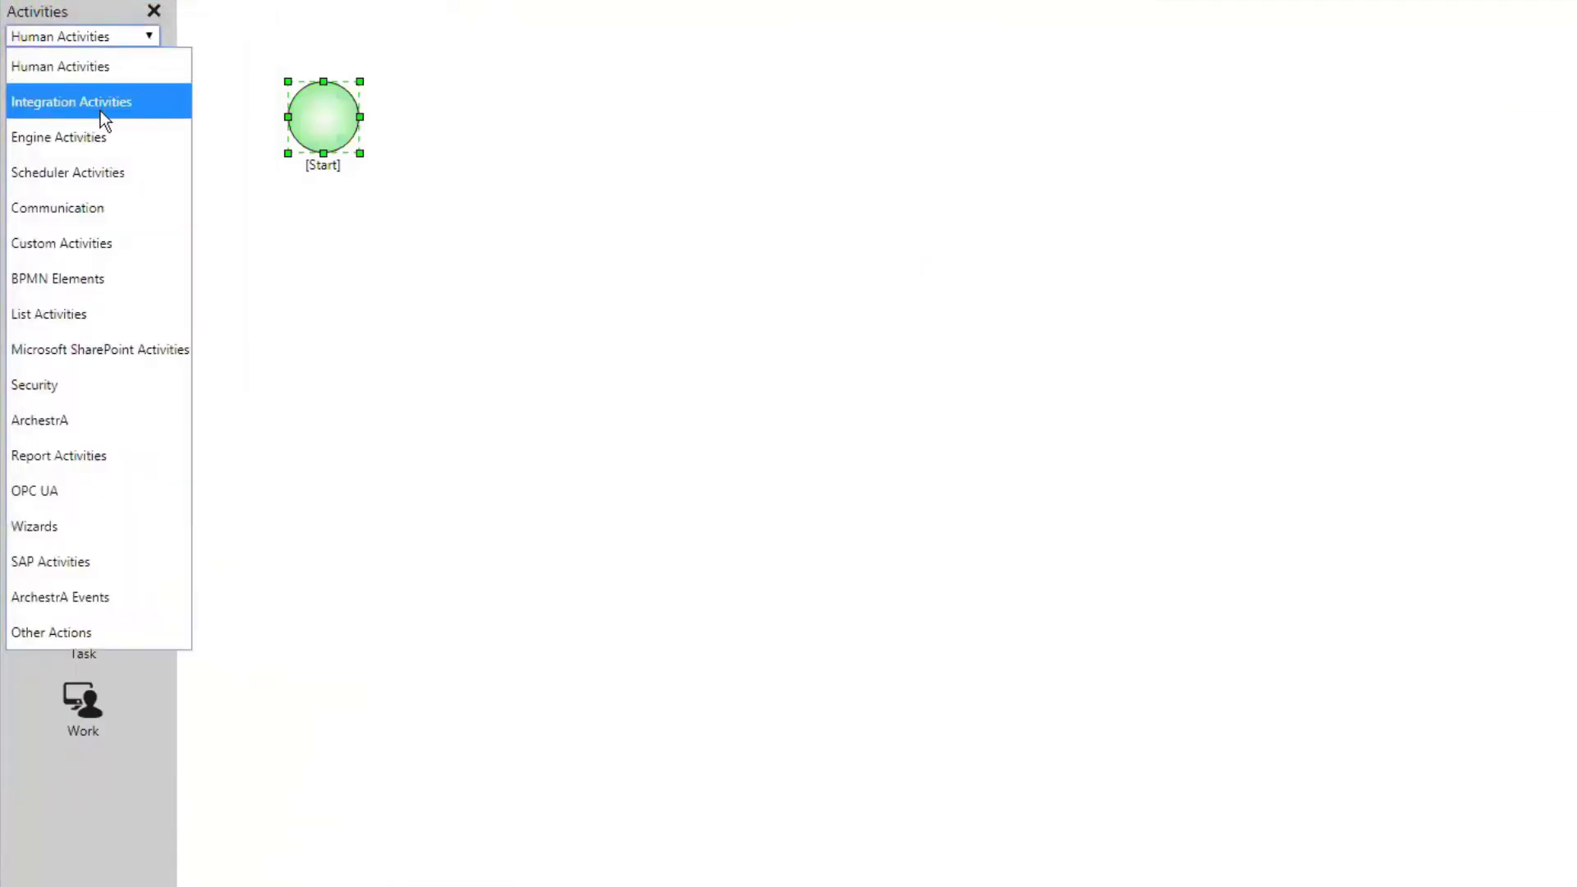
{"action": "left_click", "coordinate": [106, 104]}
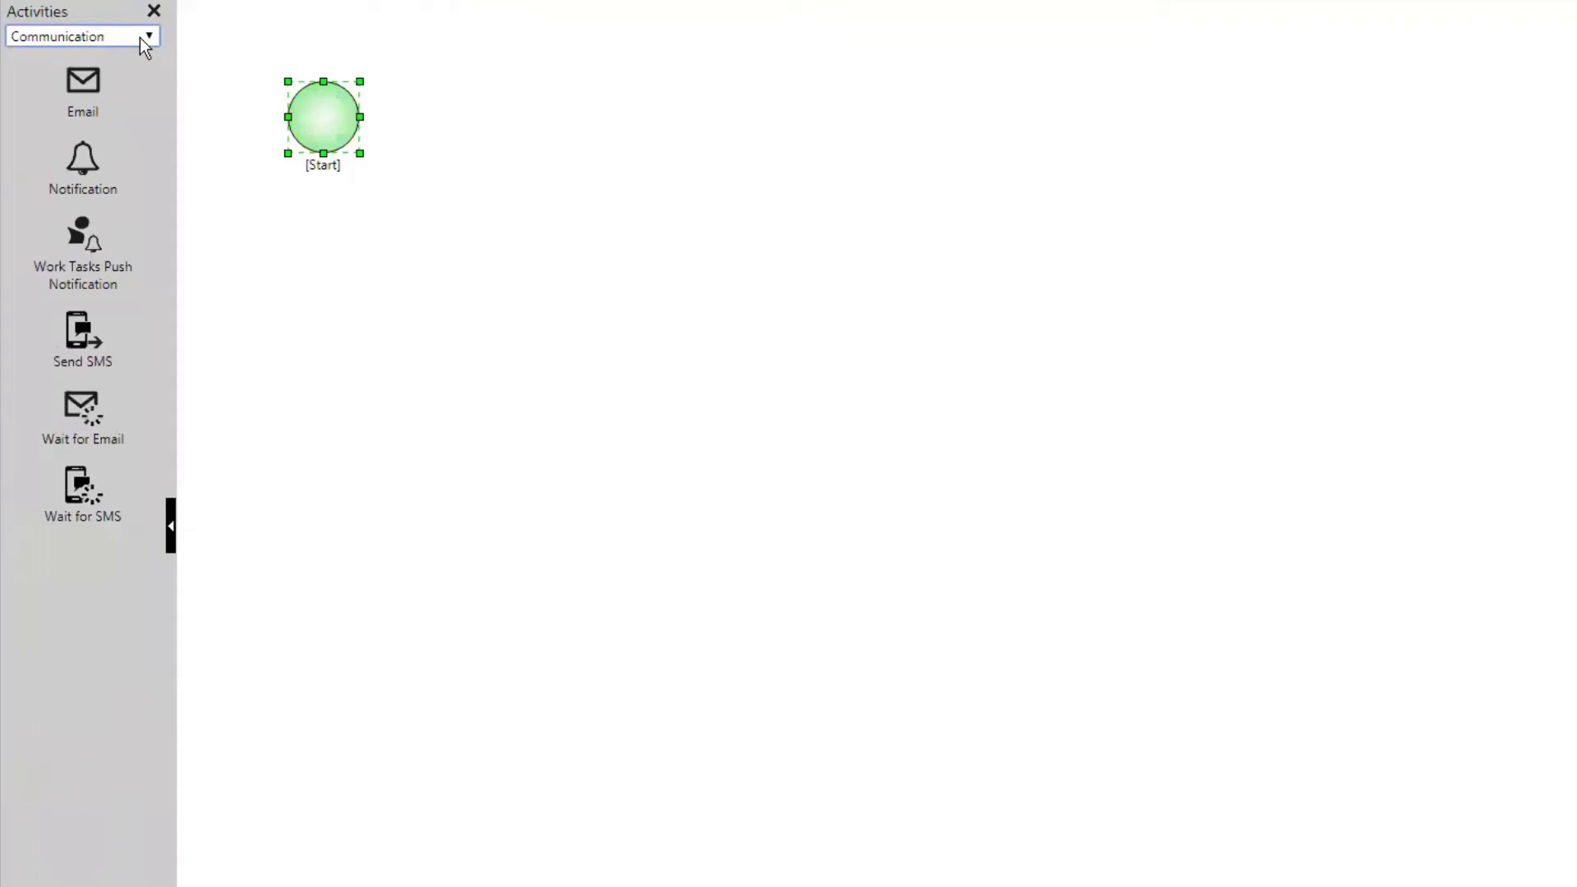
{"action": "left_click", "coordinate": [147, 39]}
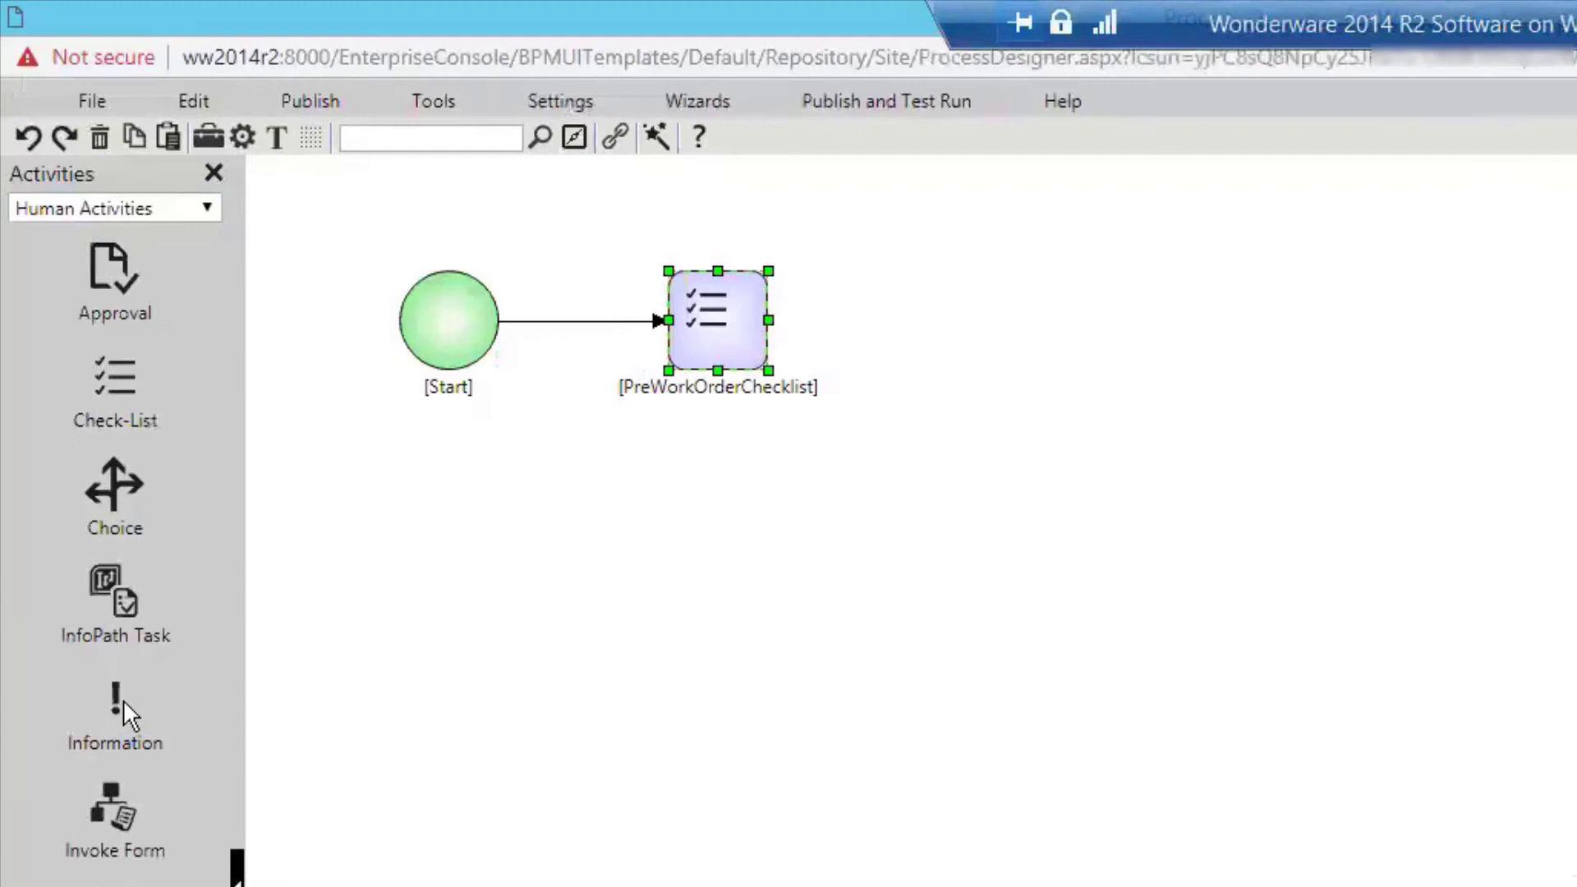
Add an Information activity right of the checklist and assign a user as its actor.
{"action": "left_click", "coordinate": [118, 701]}
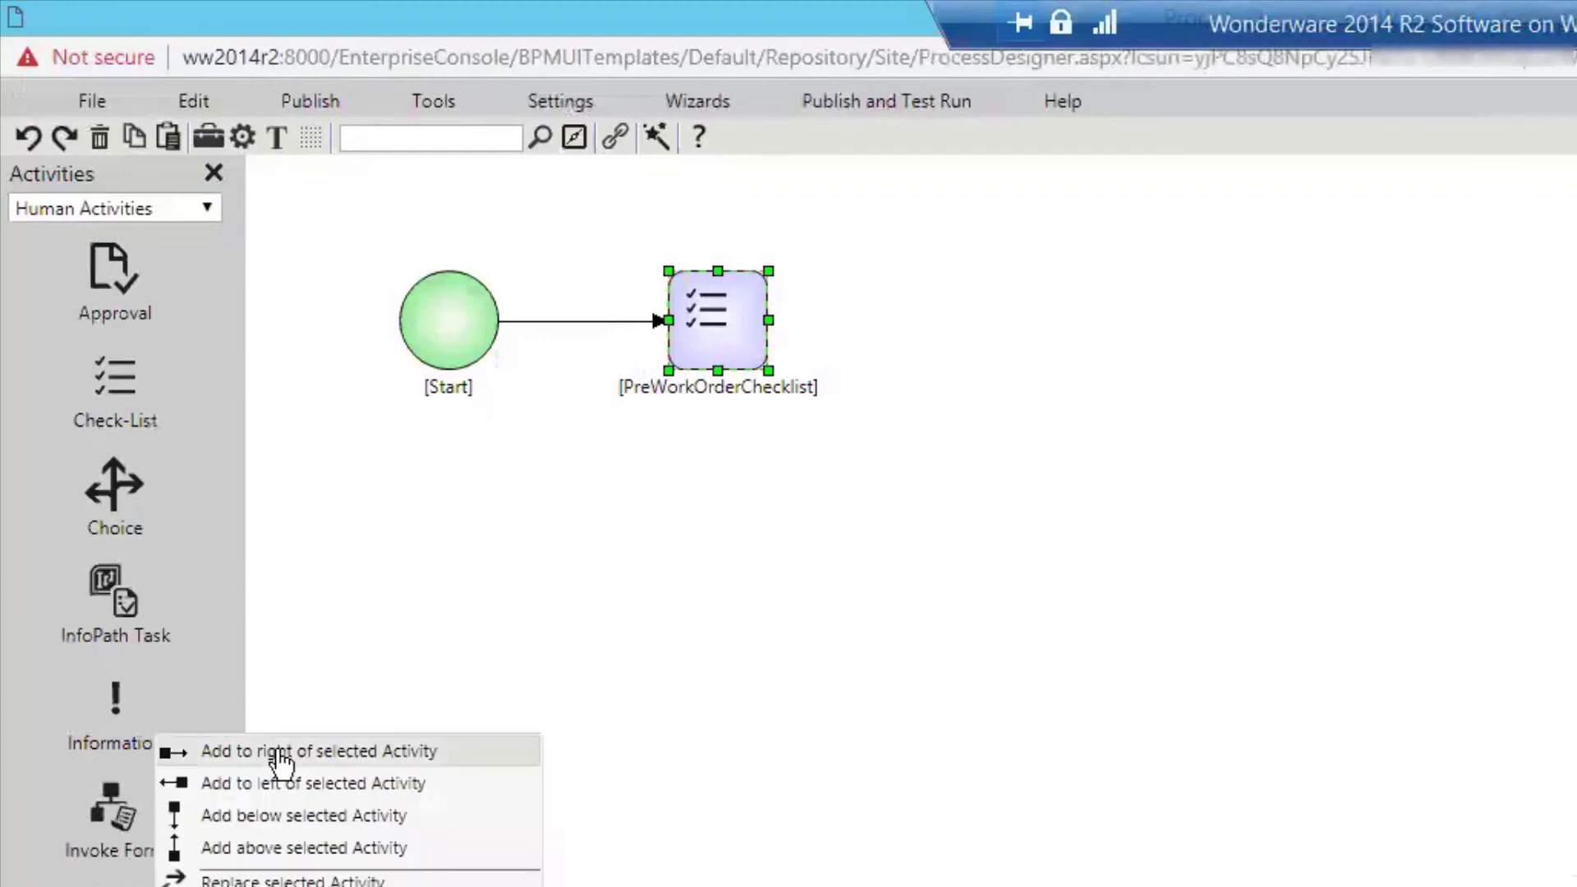
{"action": "left_click", "coordinate": [281, 765]}
{"action": "left_click", "coordinate": [1426, 195]}
{"action": "type", "text": "Process Complete"}
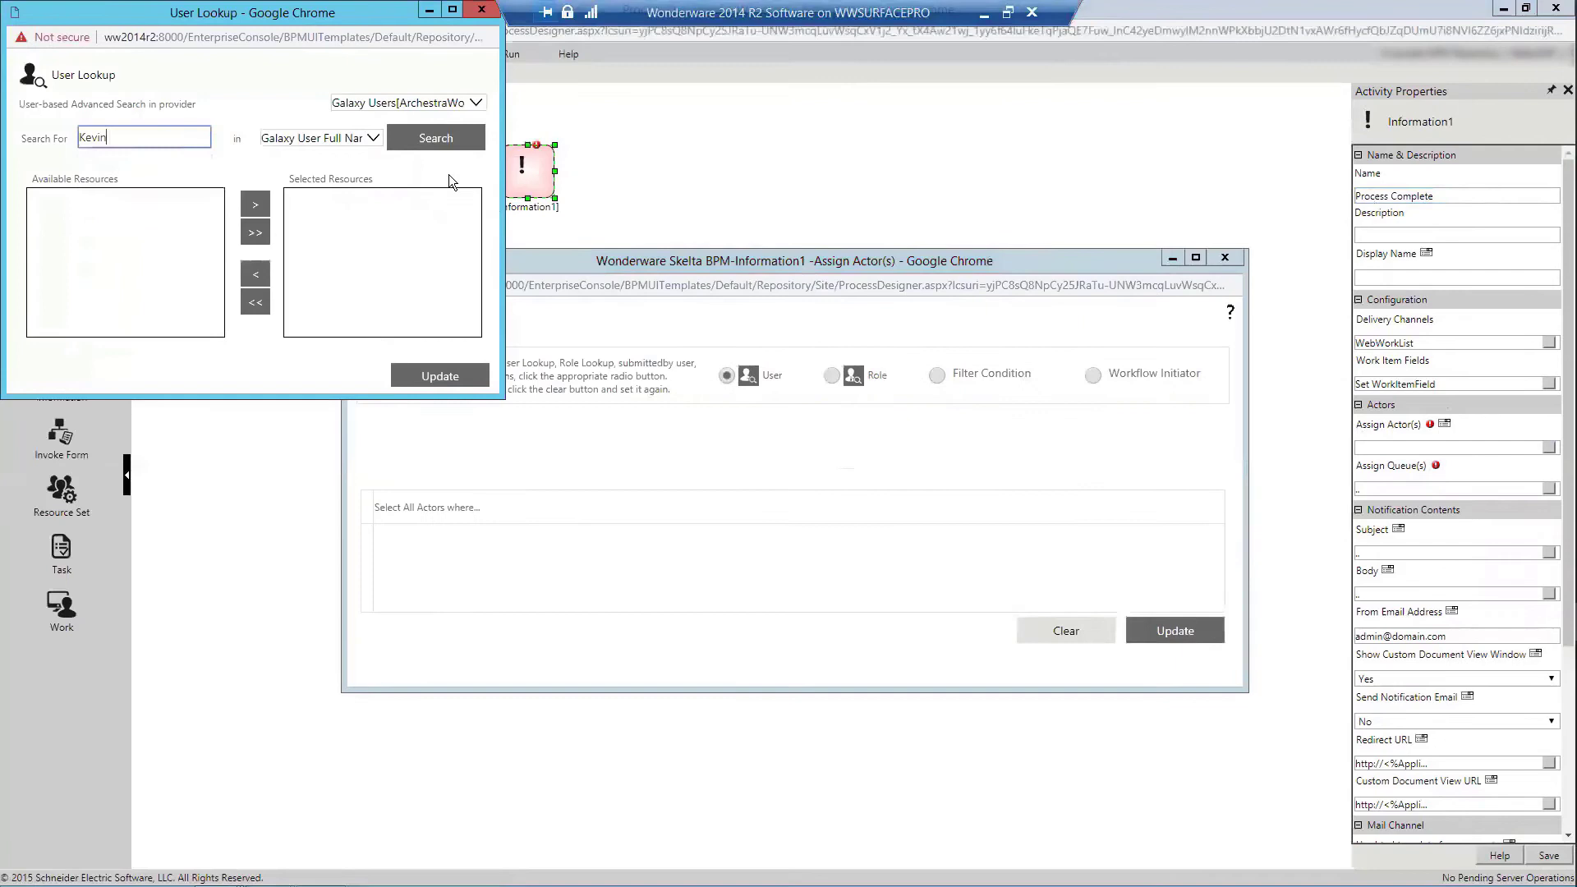
{"action": "left_click", "coordinate": [440, 377]}
{"action": "left_click", "coordinate": [1175, 630]}
{"action": "scroll", "coordinate": [1562, 413], "scroll_direction": "down", "scroll_amount": 5}
Set the notification subject to "All set!" and the body to "Happy Friday".
{"action": "left_click", "coordinate": [1549, 349]}
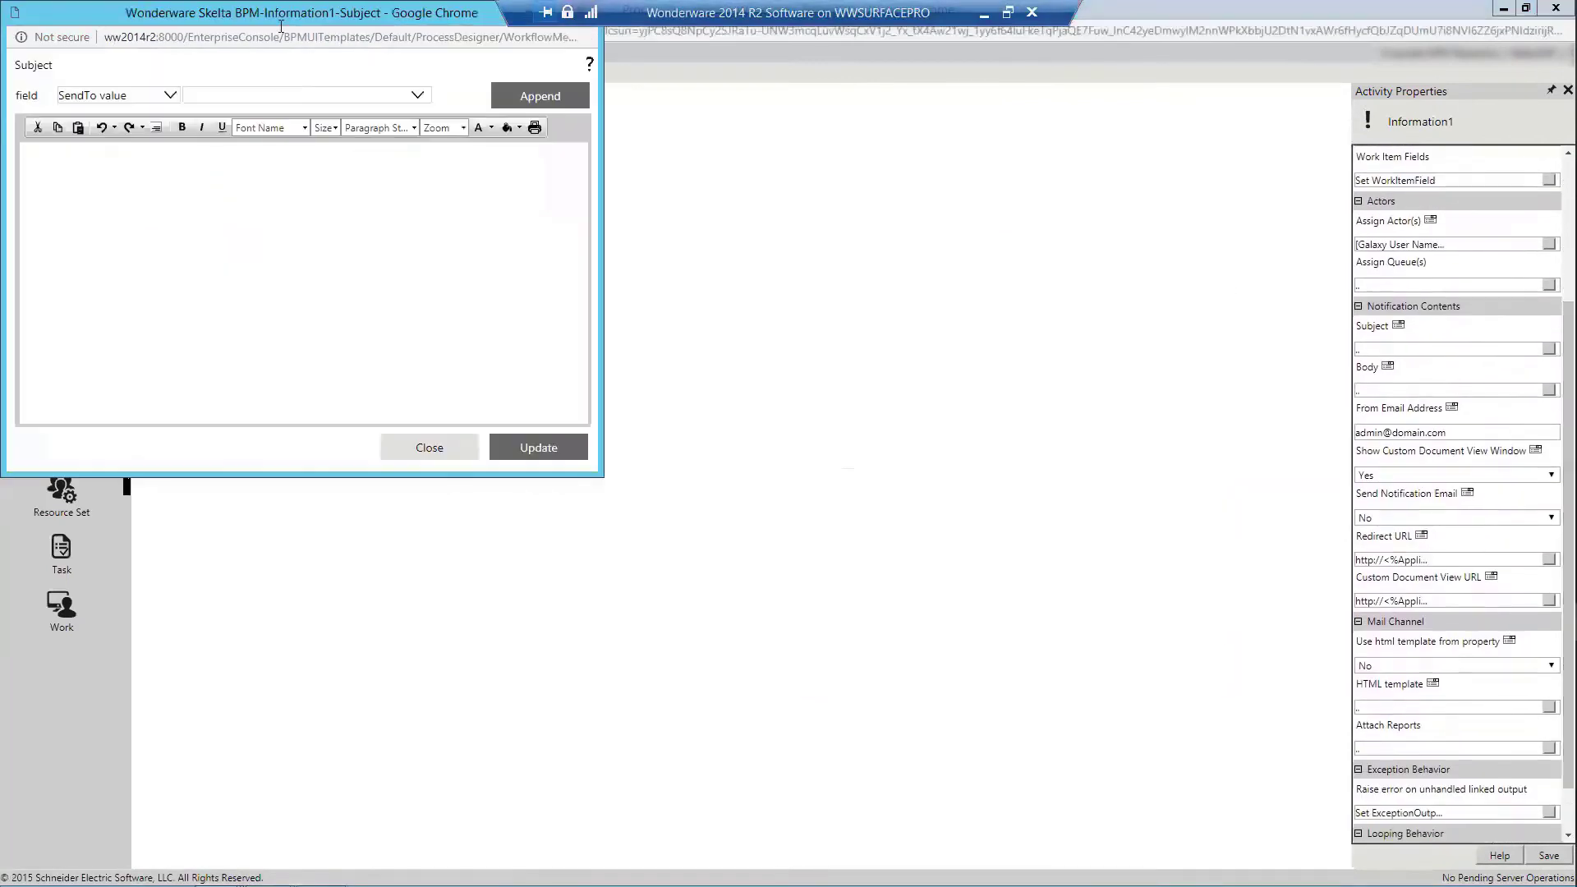
{"action": "left_click", "coordinate": [755, 588]}
{"action": "left_click", "coordinate": [1549, 592]}
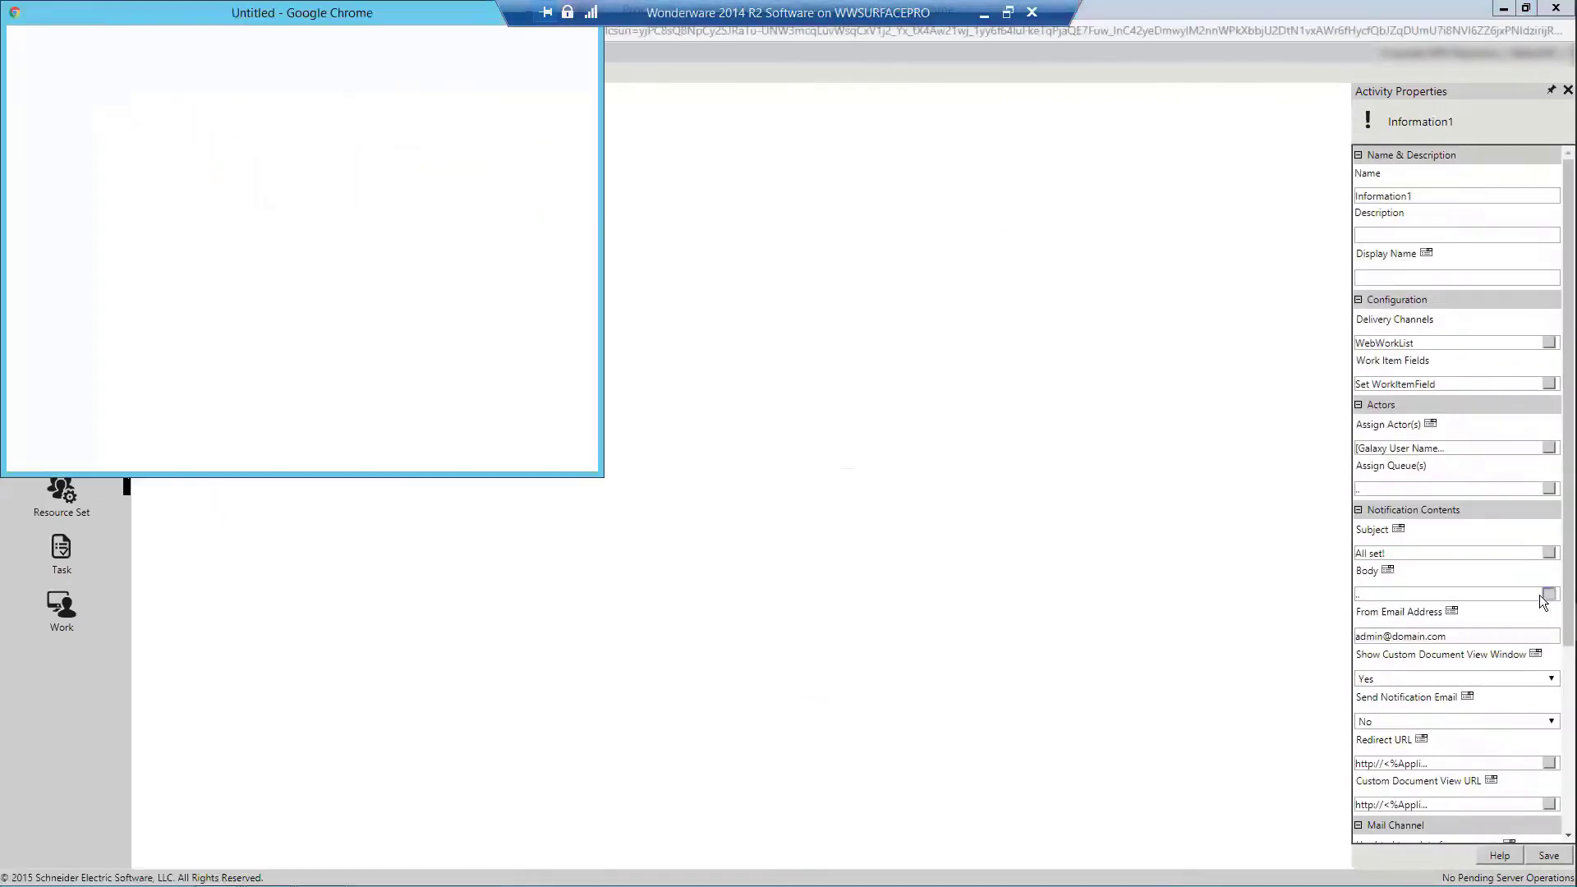
{"action": "left_click", "coordinate": [831, 623]}
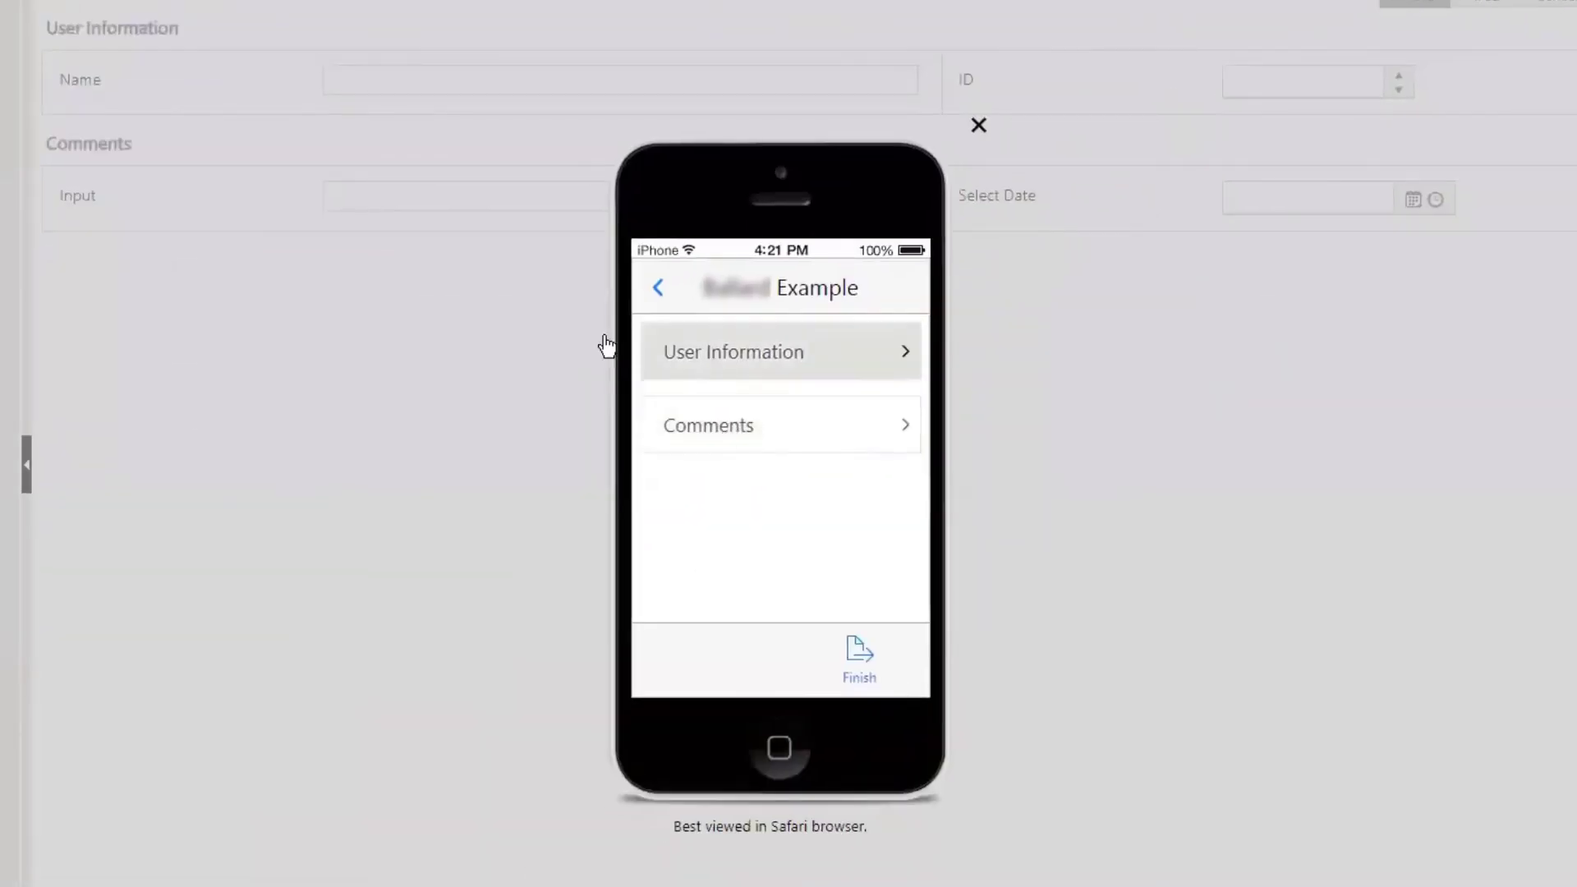
Check the User Information and Comments pages in the phone preview, returning to the page list.
{"action": "left_click", "coordinate": [731, 370]}
{"action": "left_click", "coordinate": [673, 297]}
{"action": "left_click", "coordinate": [708, 425]}
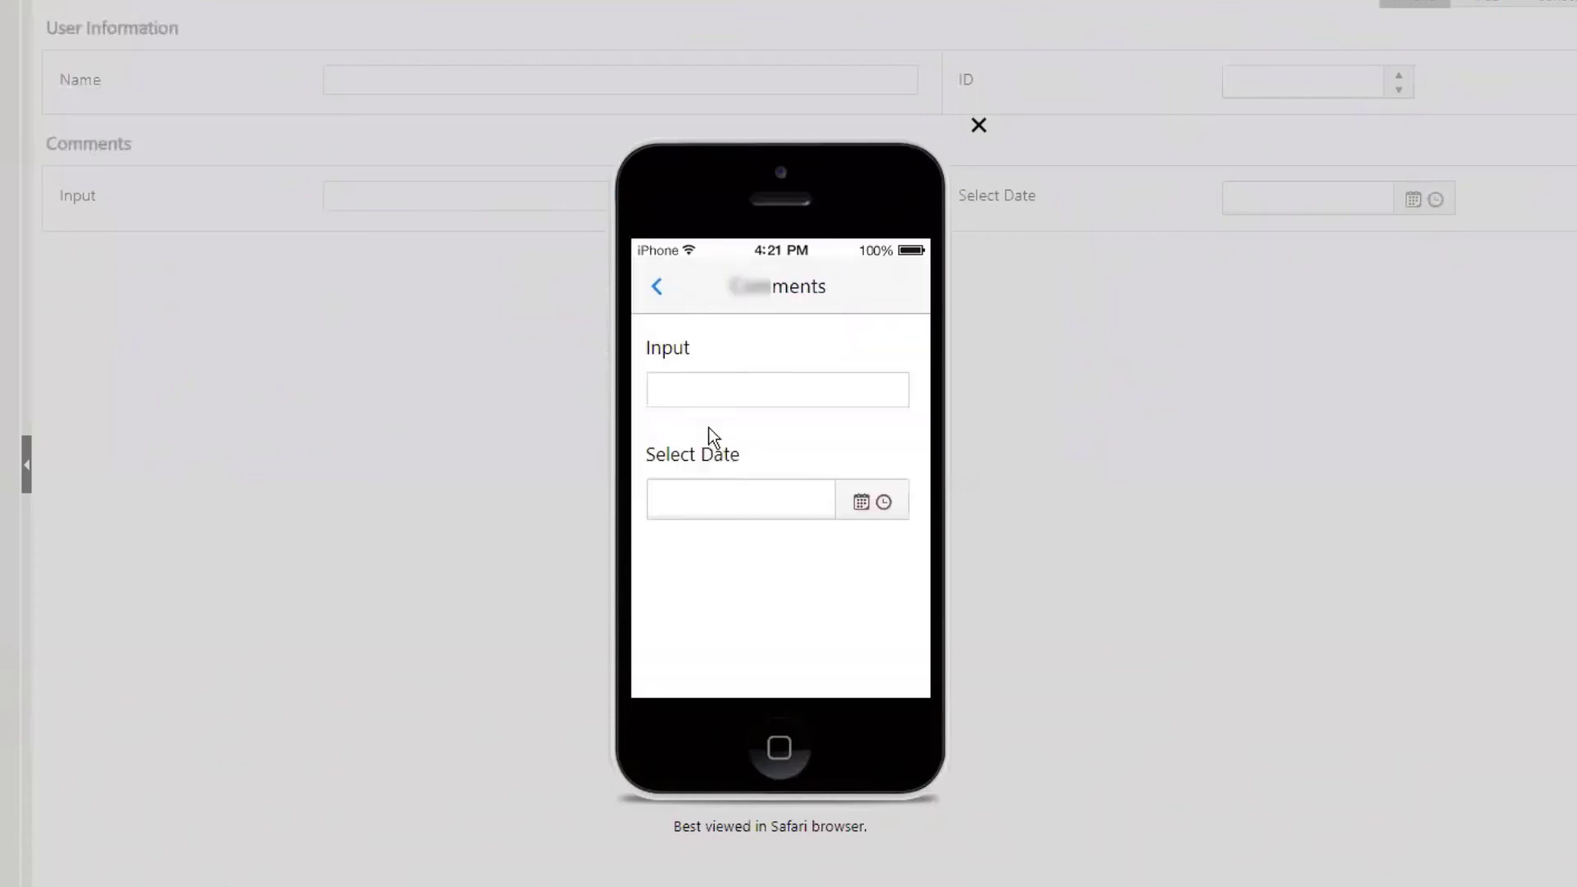
{"action": "left_click", "coordinate": [673, 299]}
{"action": "left_click", "coordinate": [696, 350]}
{"action": "left_click", "coordinate": [673, 303]}
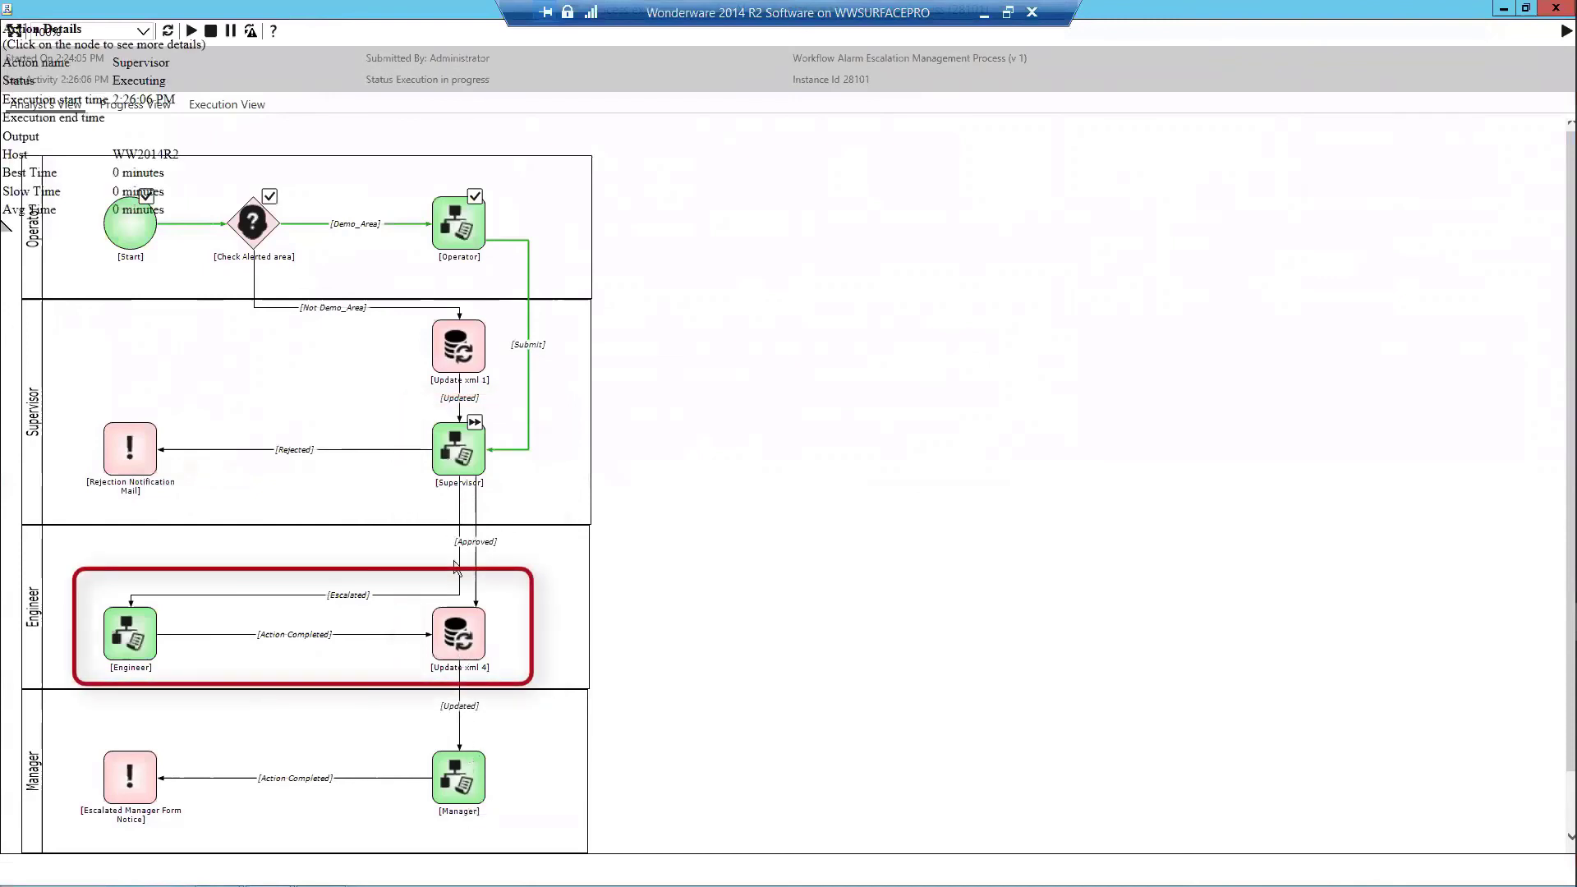
Refresh the process monitor so Engineer shows completed and Manager in progress.
{"action": "left_click", "coordinate": [168, 27]}
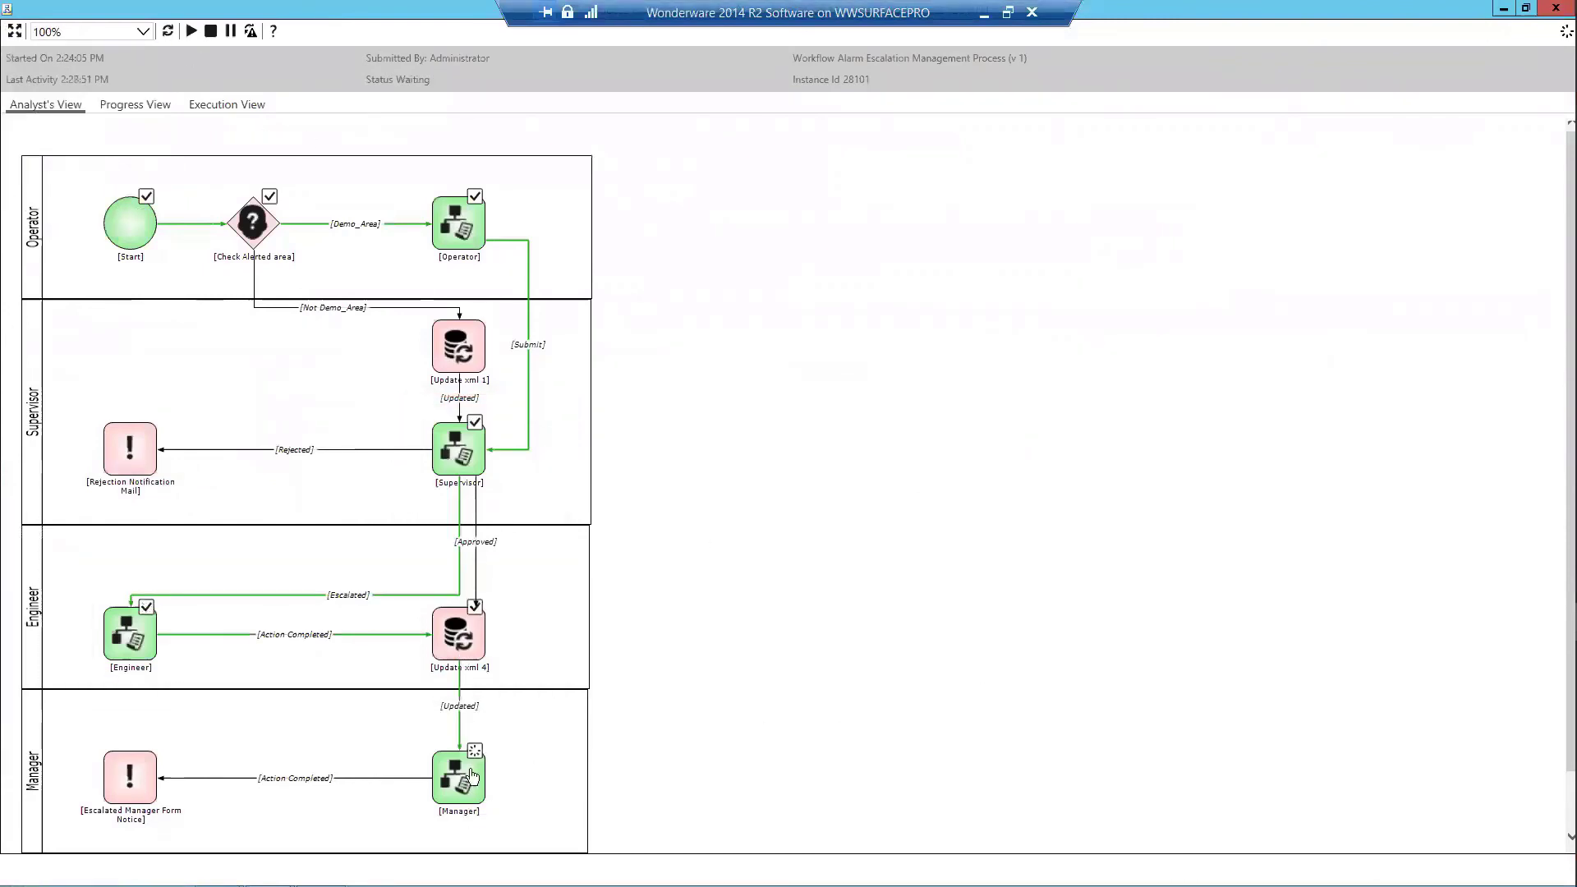